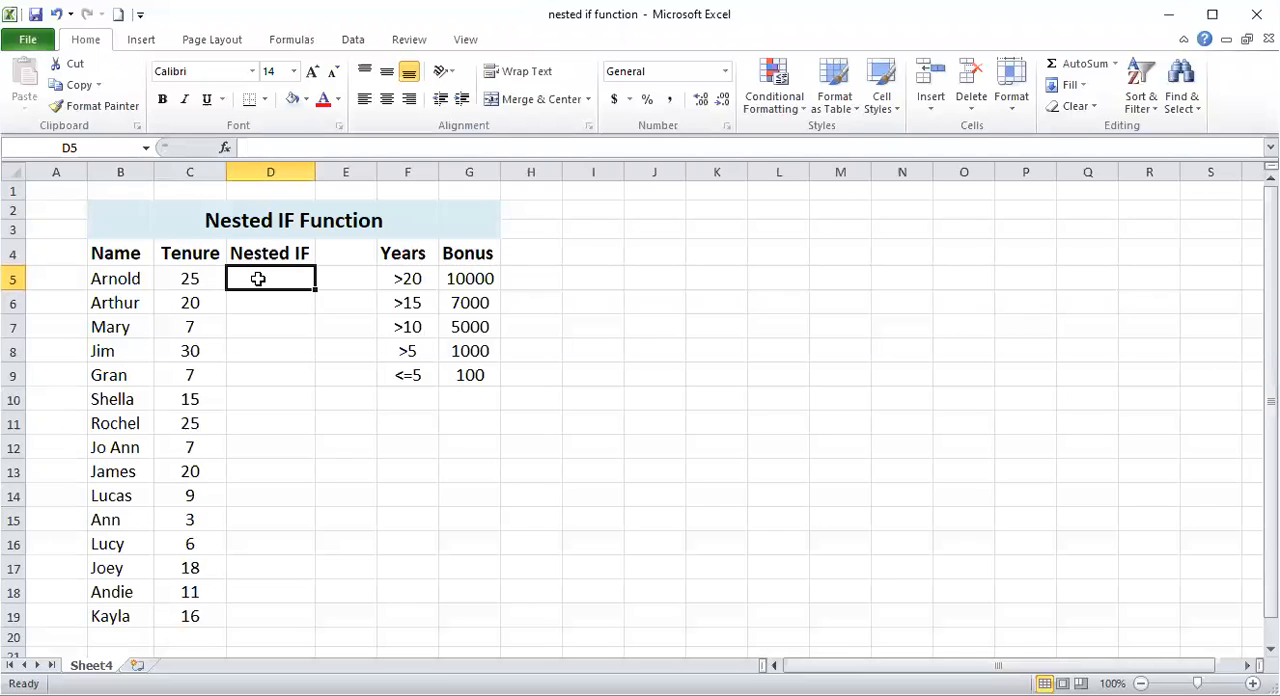
- Begin an IF formula in D5 that tests C5>20 and returns the absolute reference $G$5 when true
text(=)
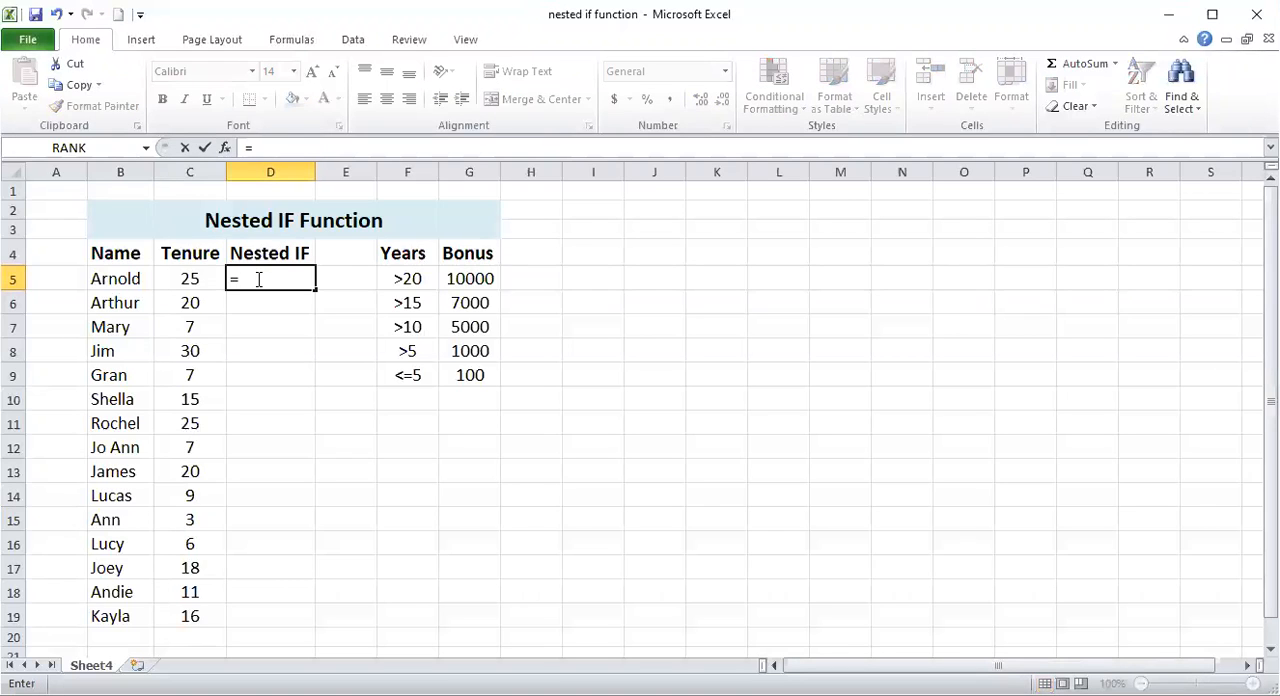
text(i)
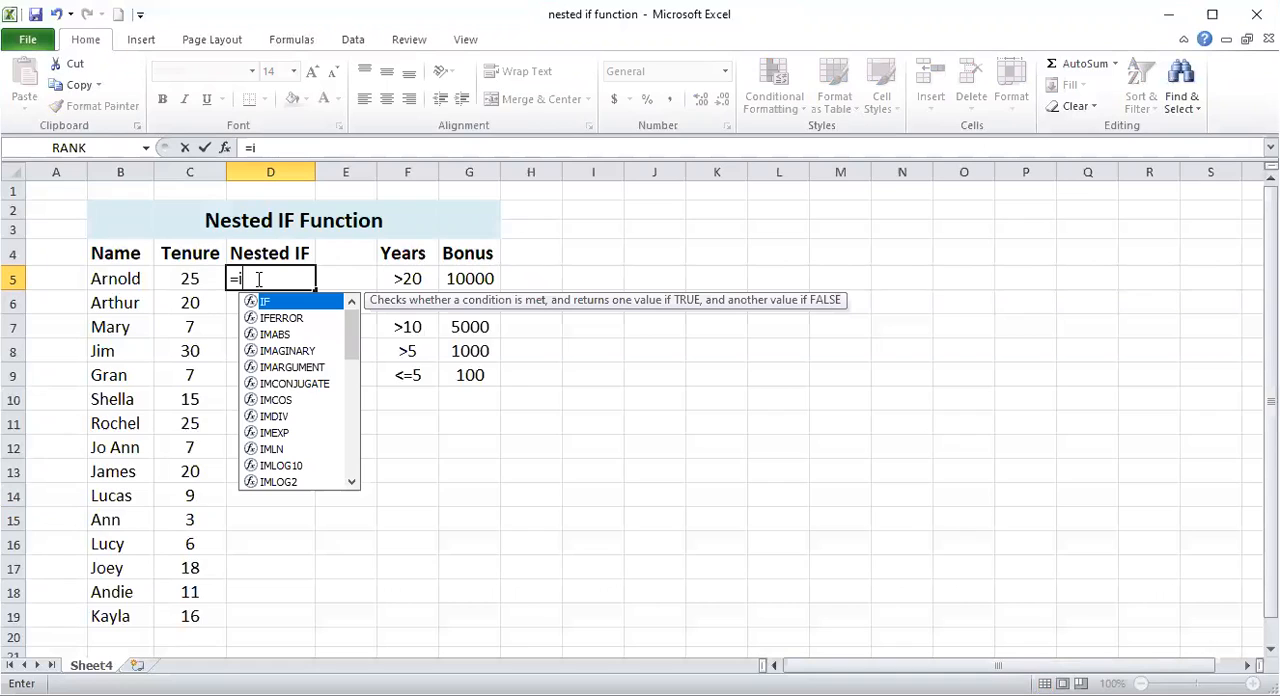
text(f)
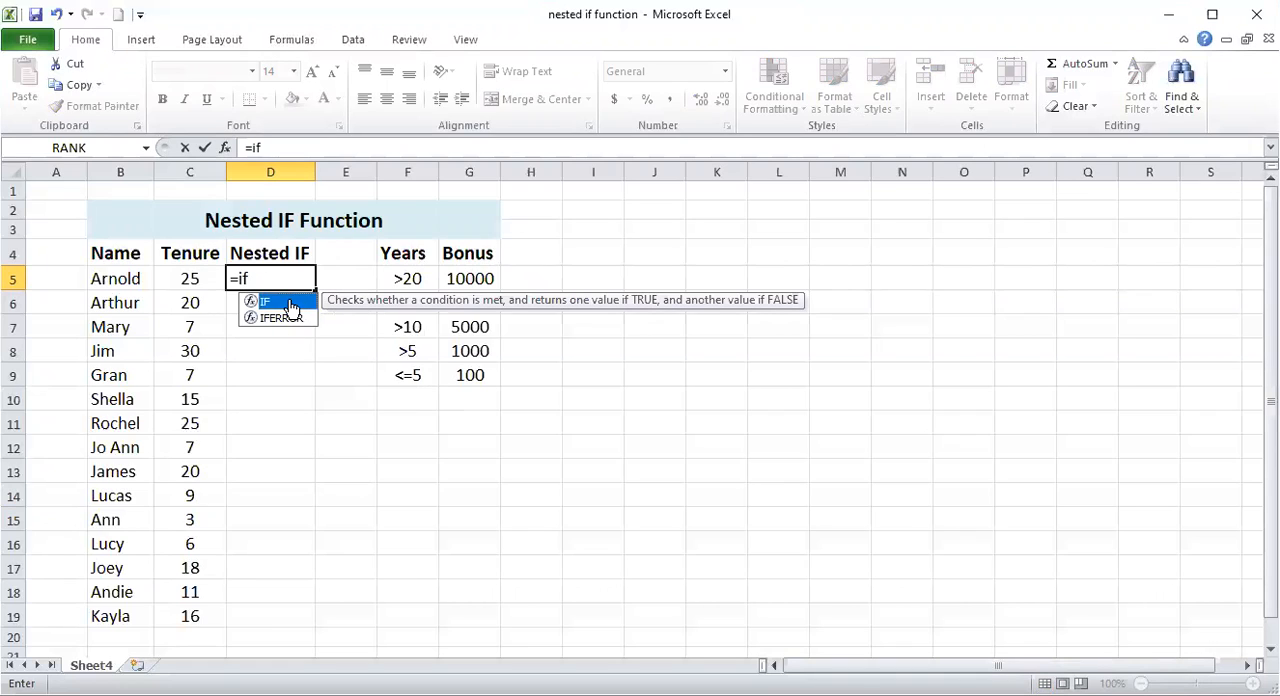
double_click(278, 302)
click(199, 280)
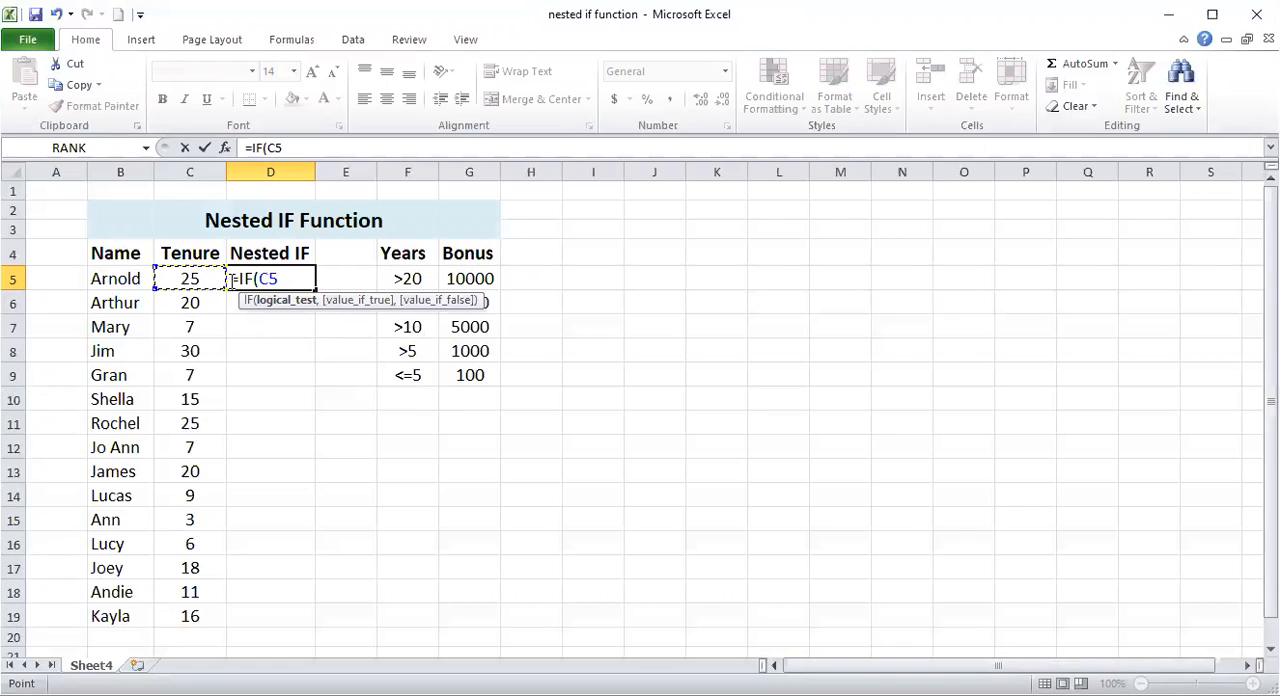
text(?)
key(BackSpace)
text(>20,)
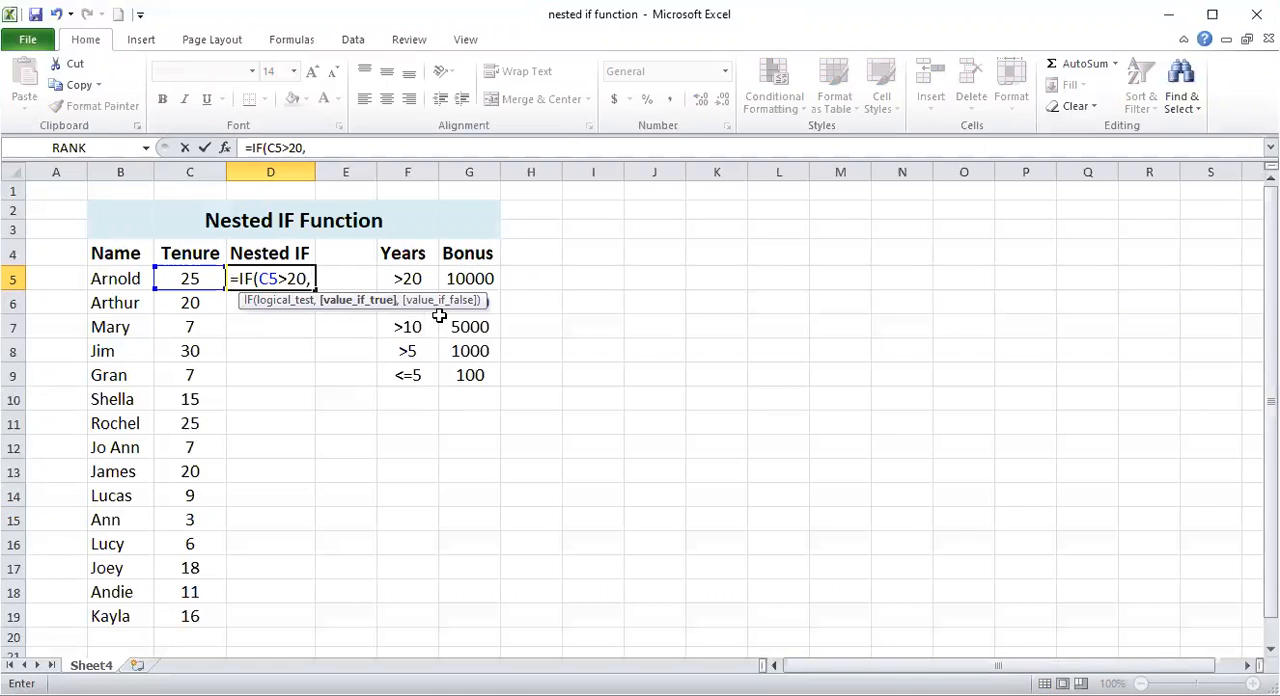
click(468, 279)
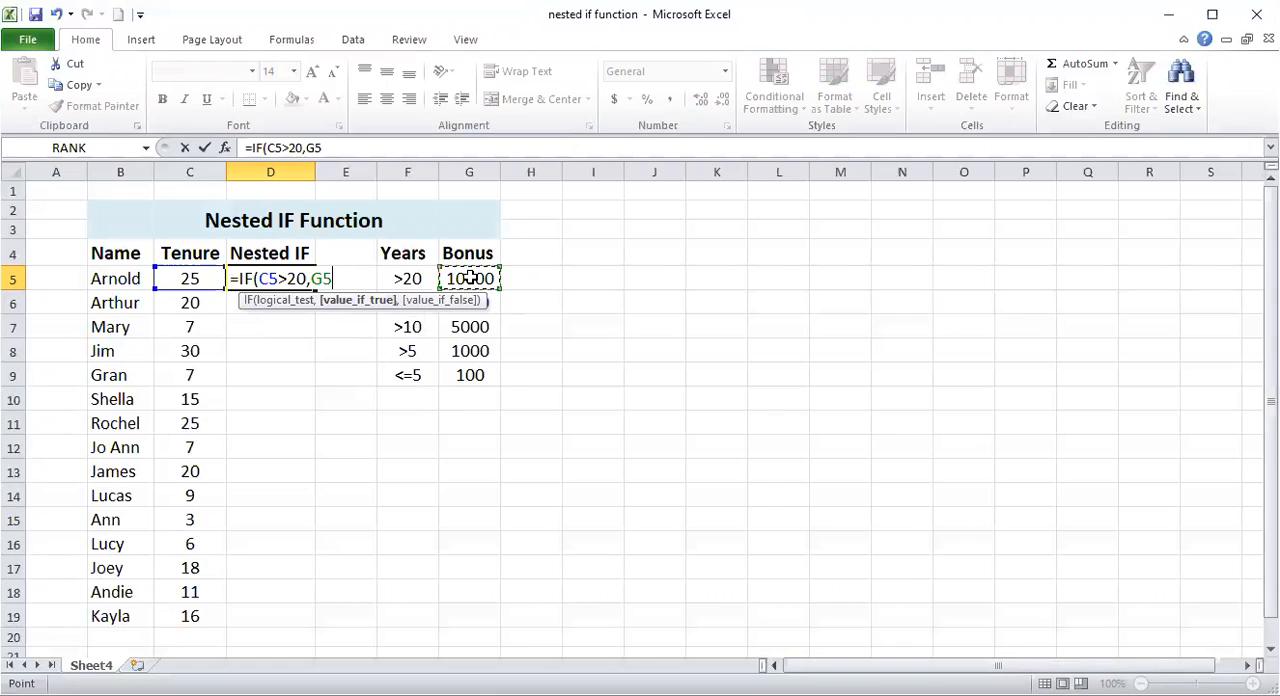
key(F4)
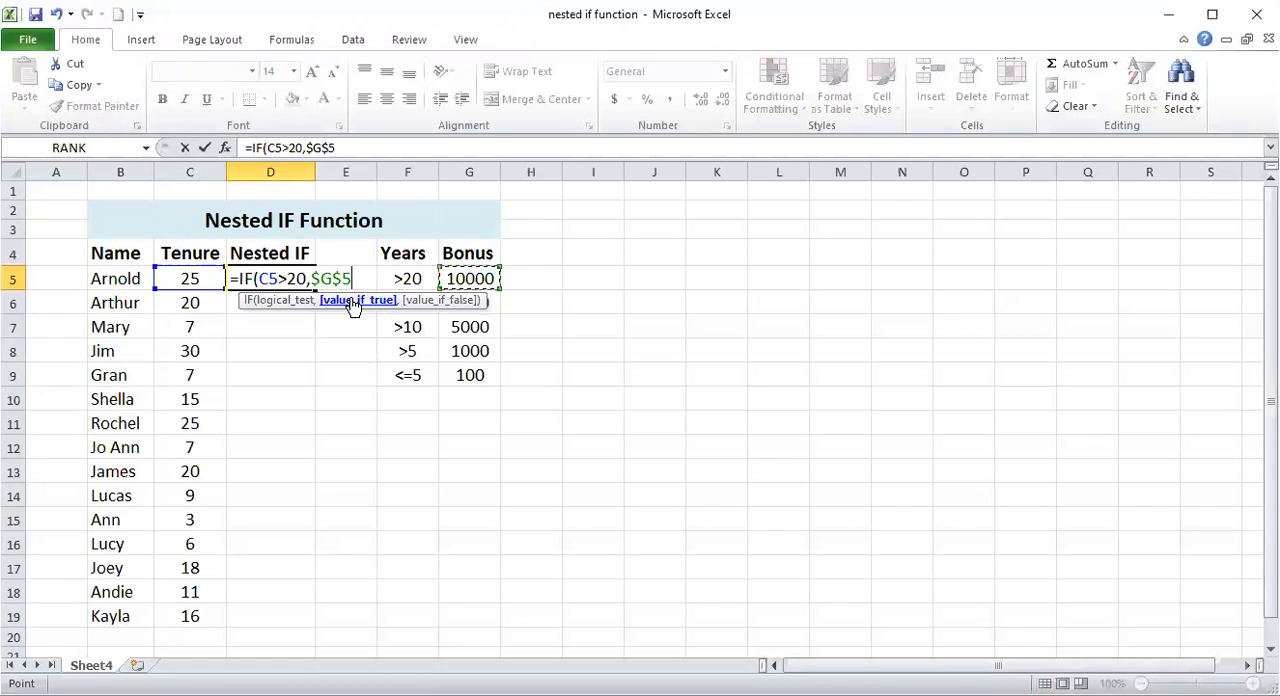
- Nest a second IF as the false value, testing C5>15 and returning G6 when true
text(,)
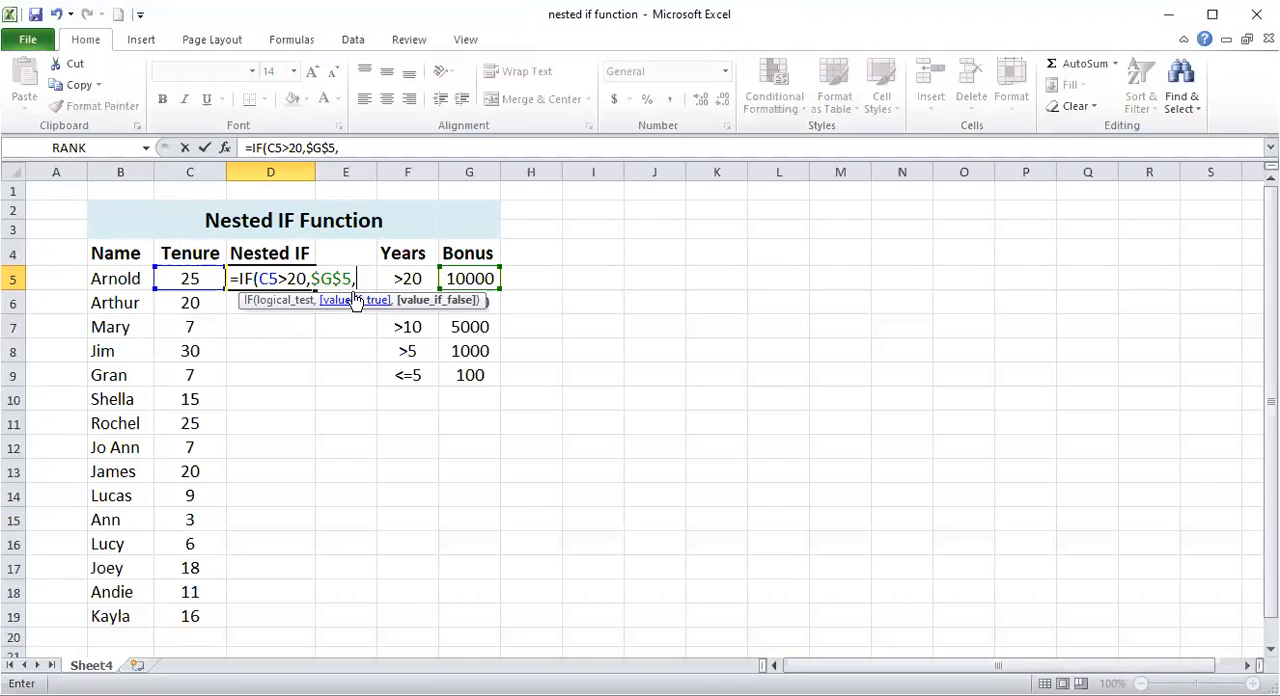
text(if)
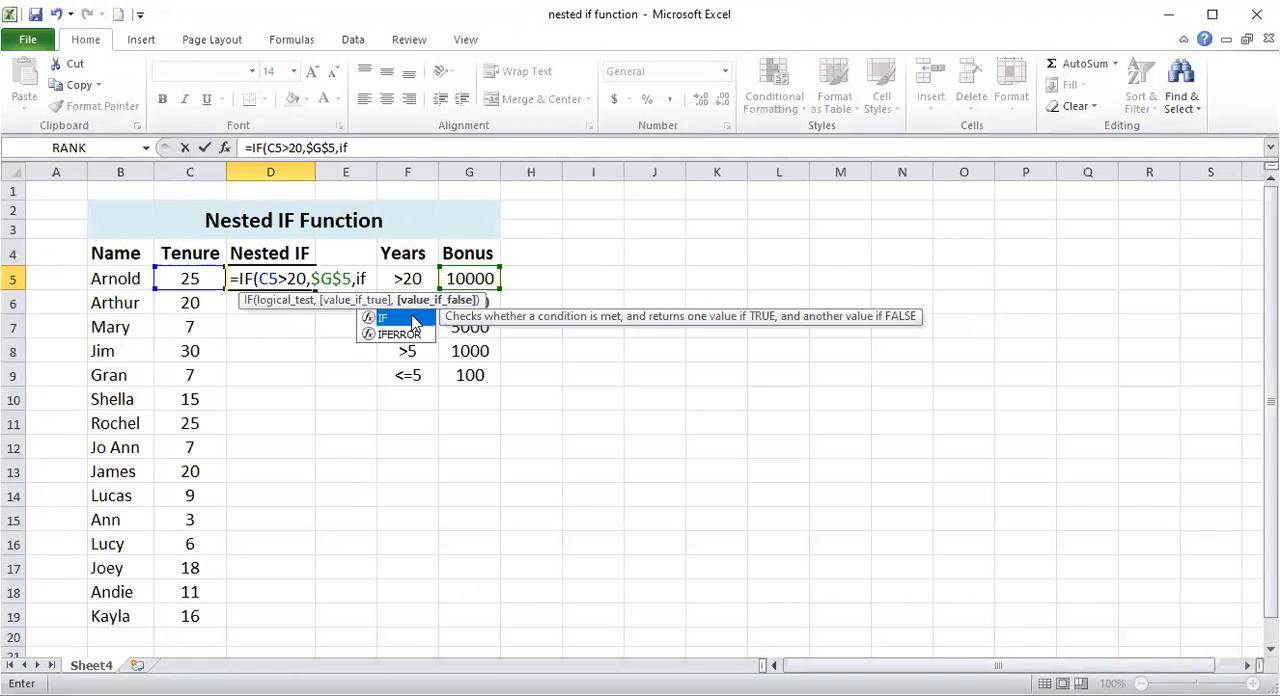
double_click(414, 320)
click(184, 278)
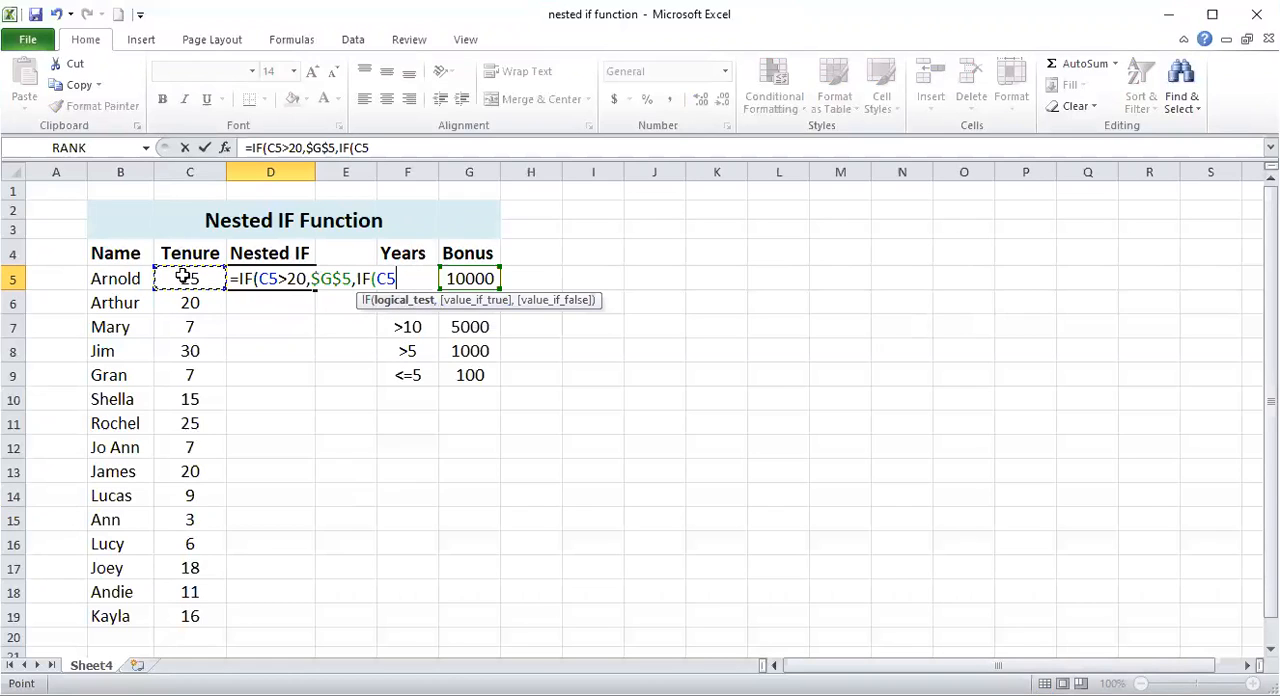
text(>15,)
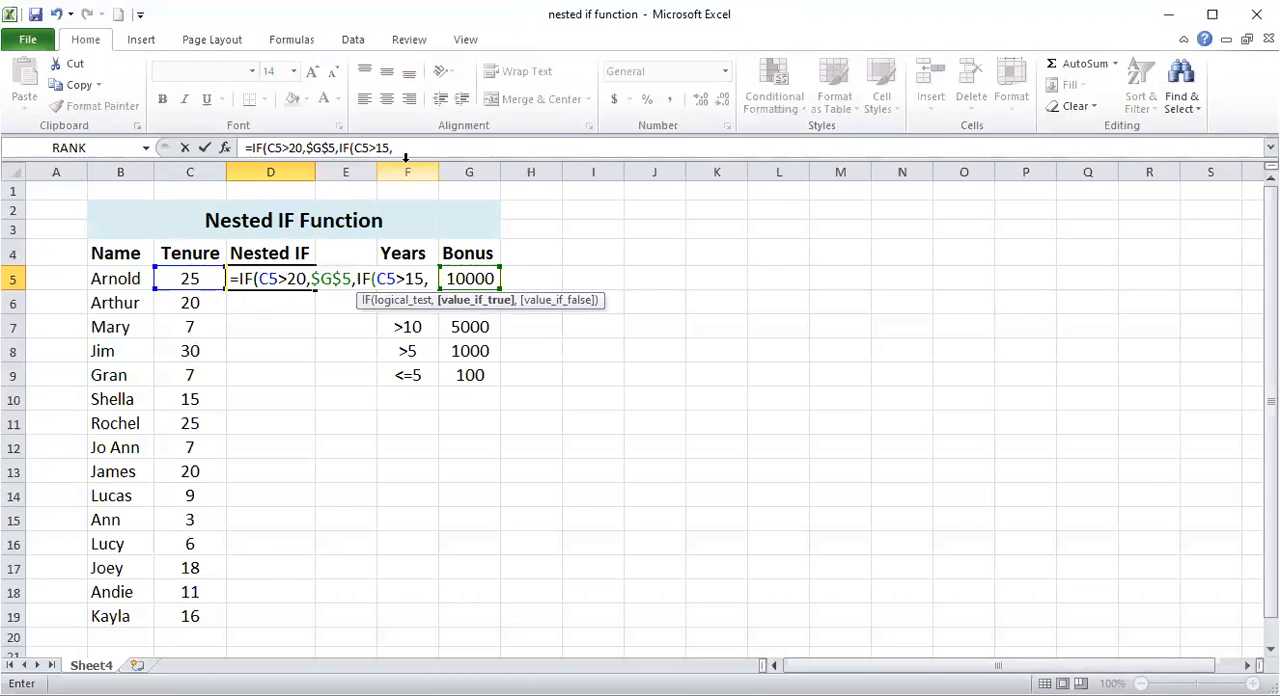
click(477, 304)
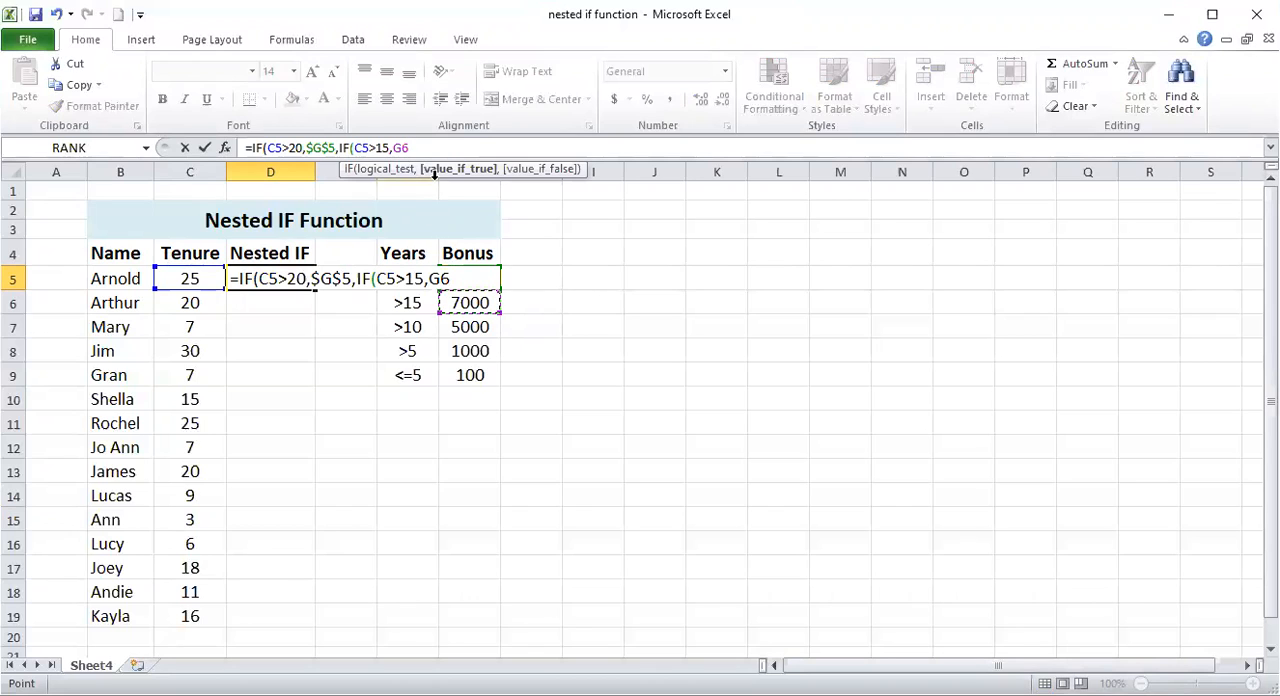
- Nest a third IF as the false value, testing C5>10 and returning the absolute reference $G$7 when true
text(,)
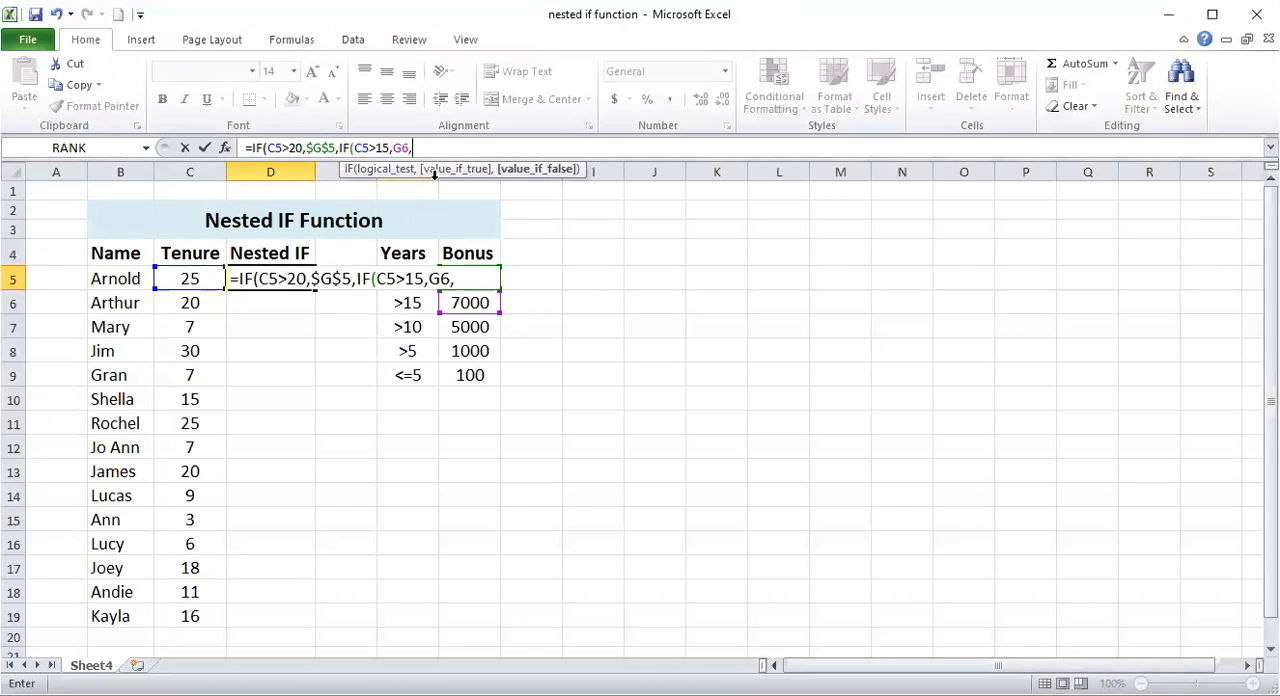
text(i)
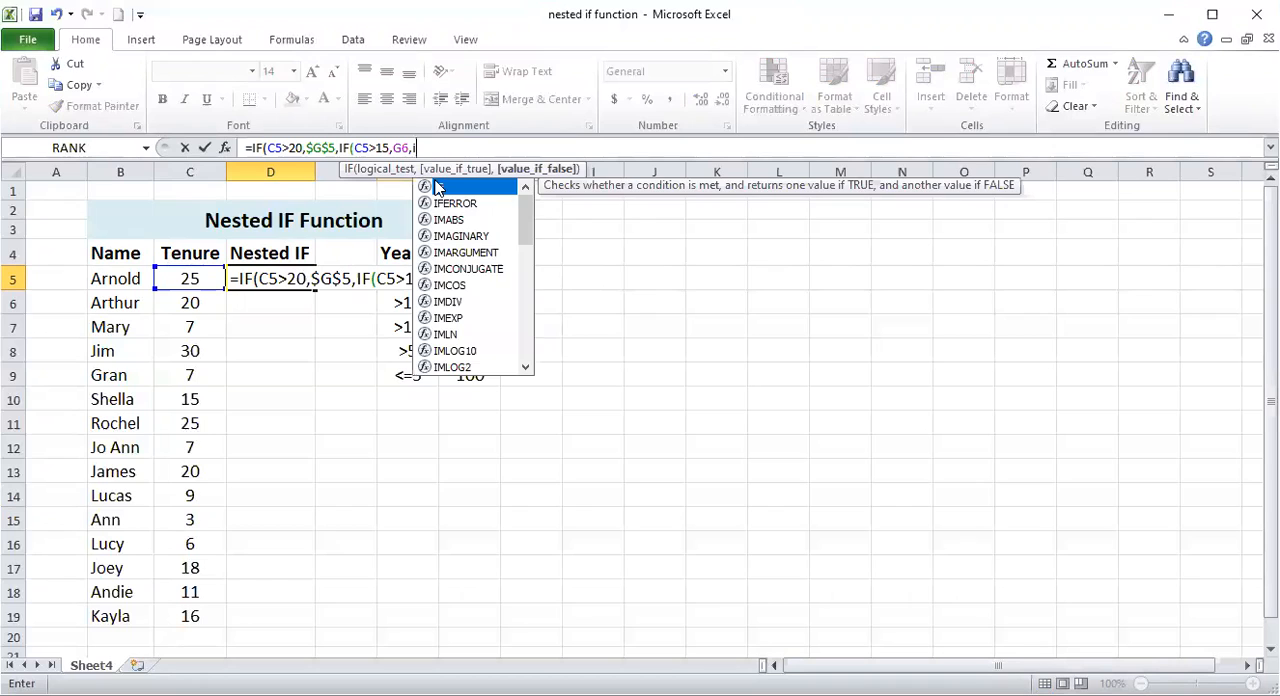
text(f)
double_click(440, 187)
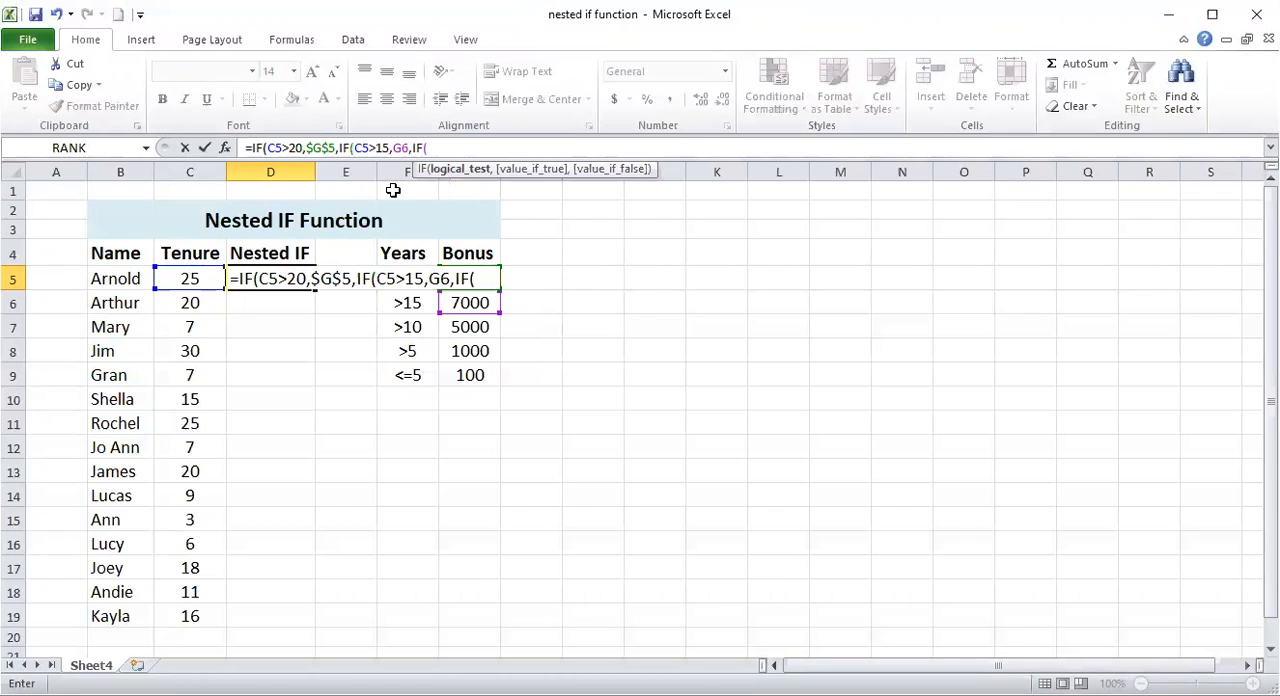
click(197, 279)
text(>1)
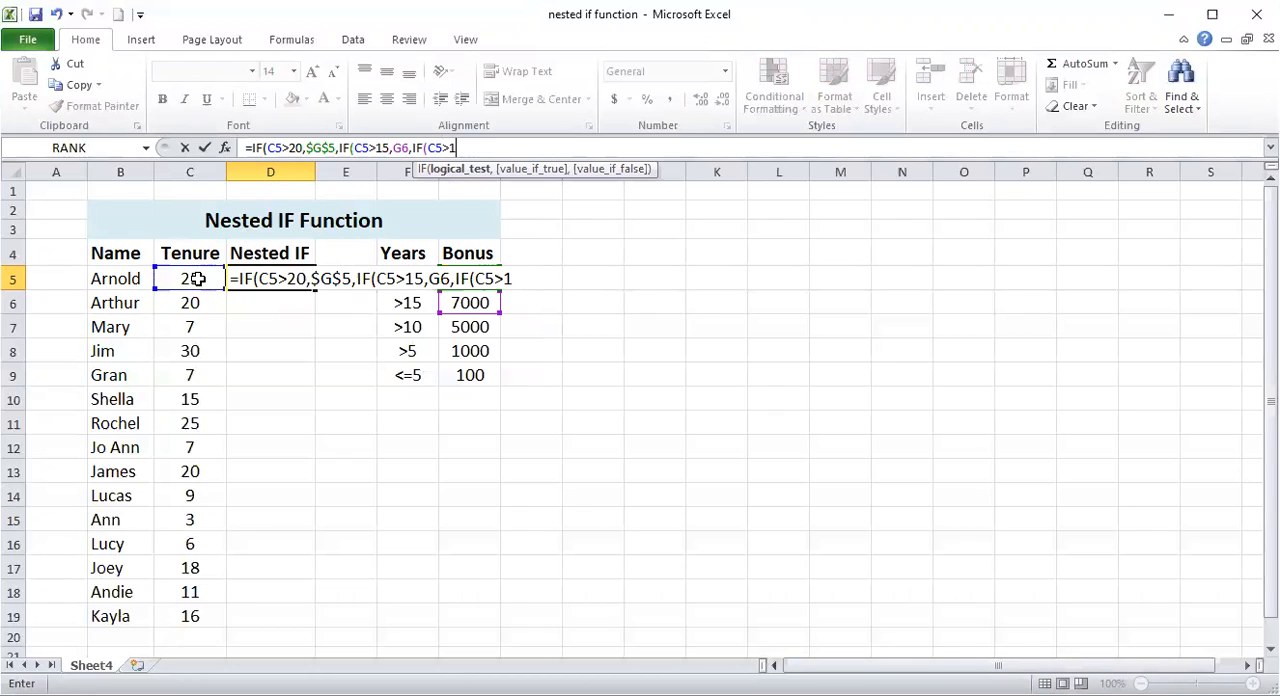
text(0,)
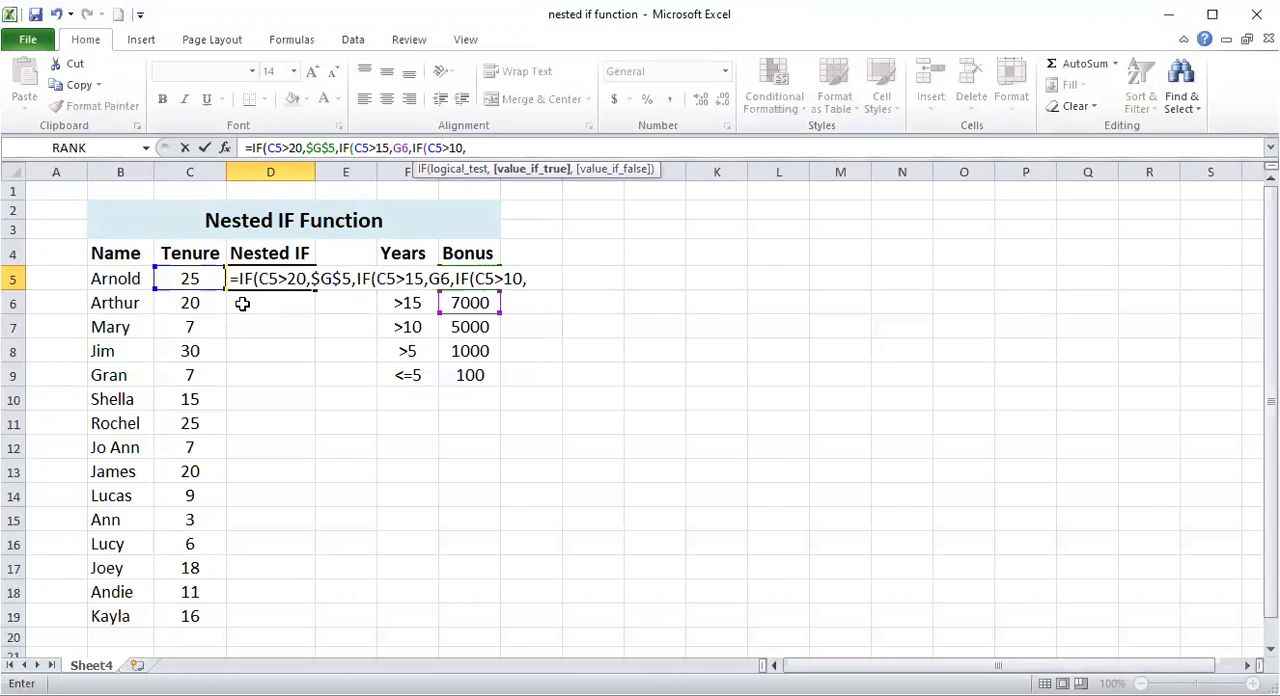
click(465, 330)
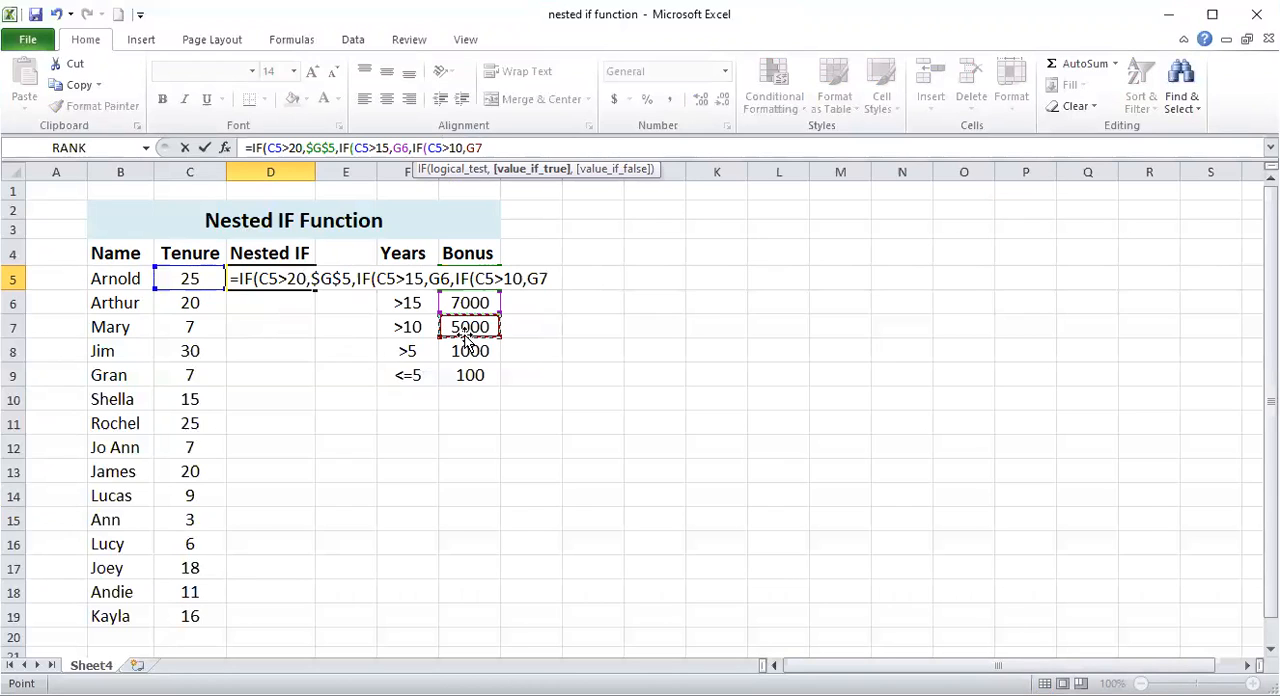
key(F4)
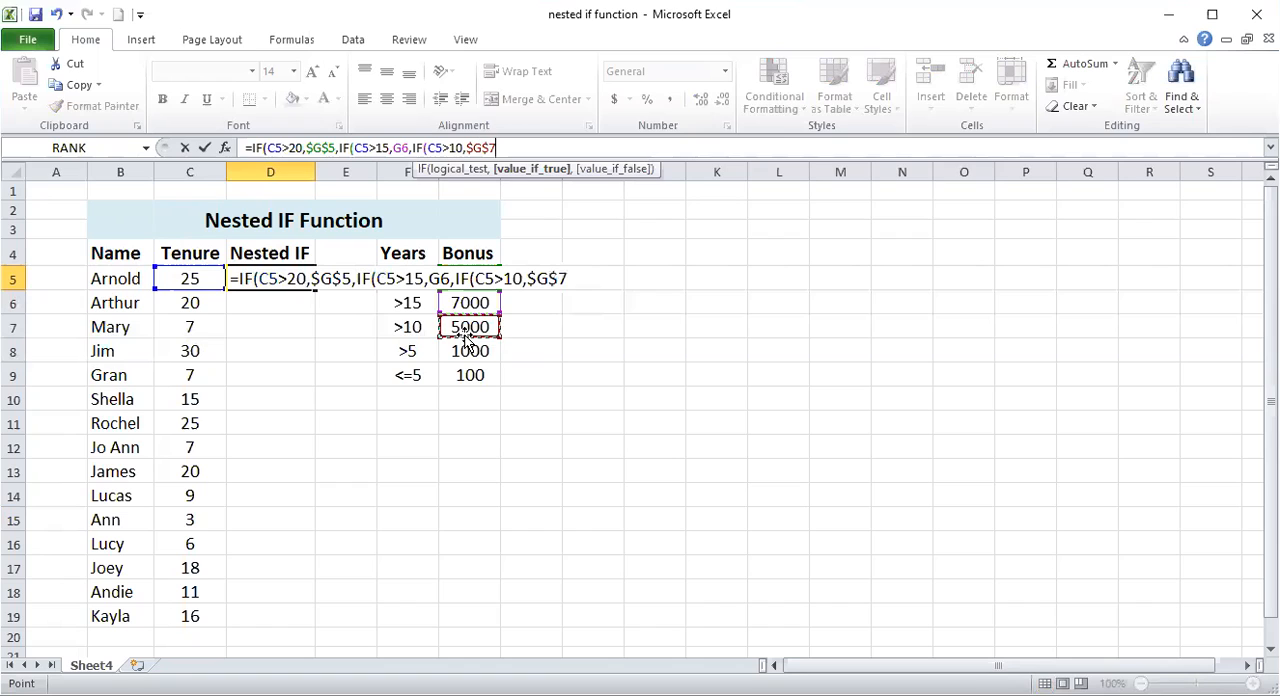
- Make the G6 reference in the second IF absolute as $G$6 and return to the end of the formula
click(401, 147)
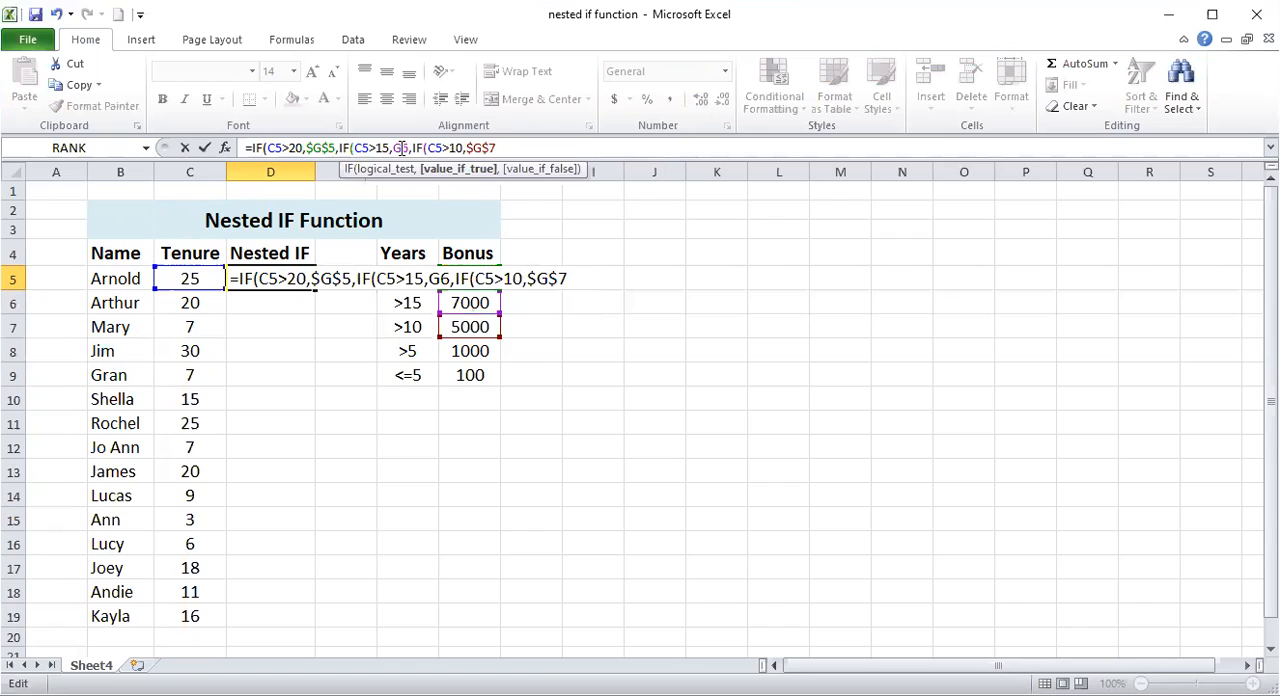
double_click(401, 147)
key(F4)
click(519, 147)
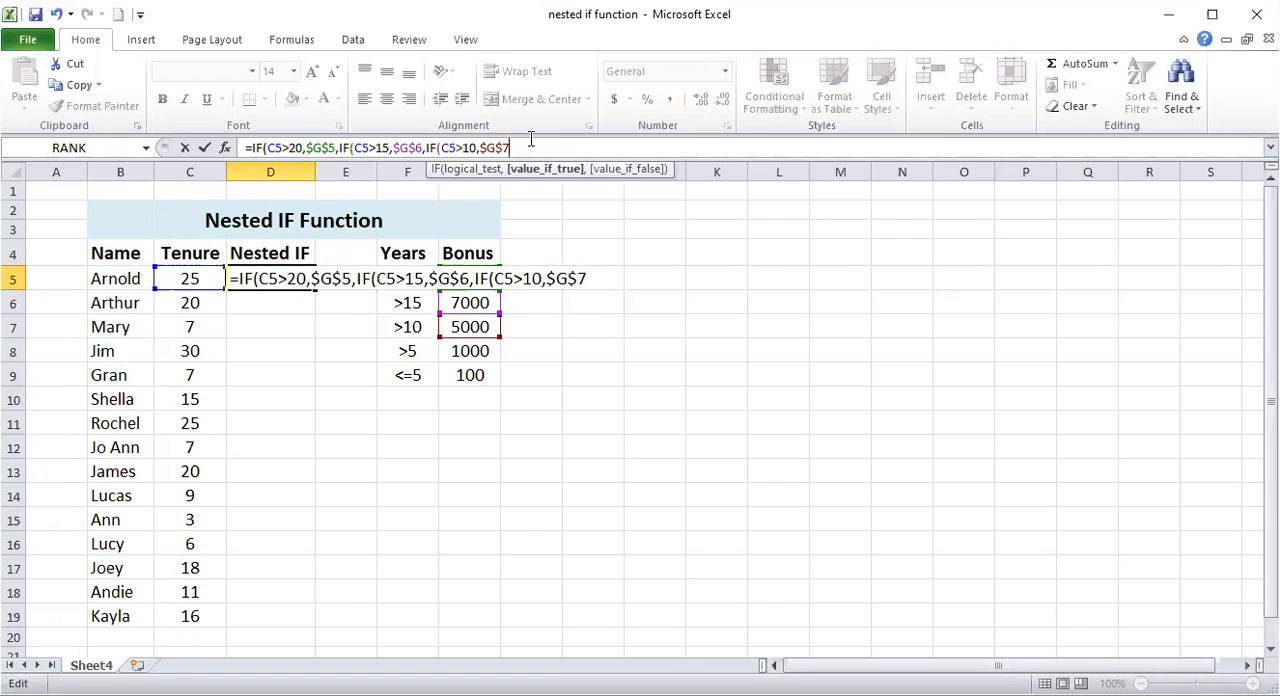
- Nest a fourth IF as the false value, testing C5>5 and returning the absolute reference $G$8 when true
text(,)
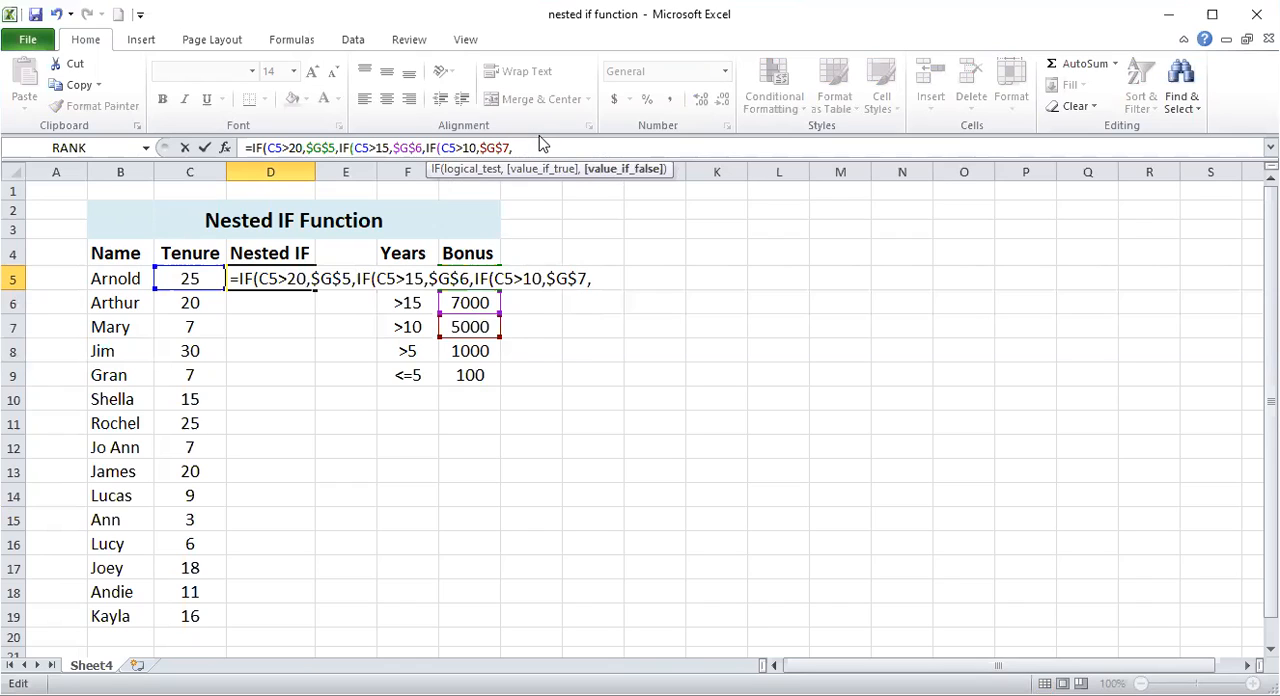
text(if)
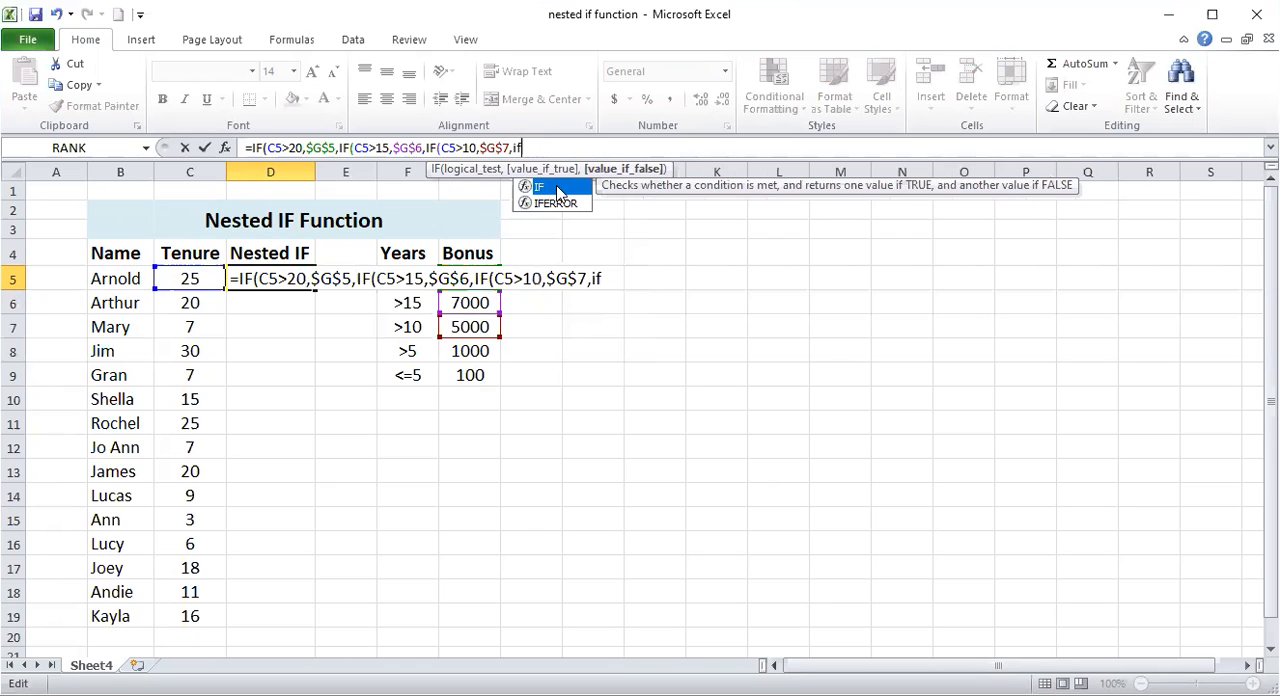
key(Tab)
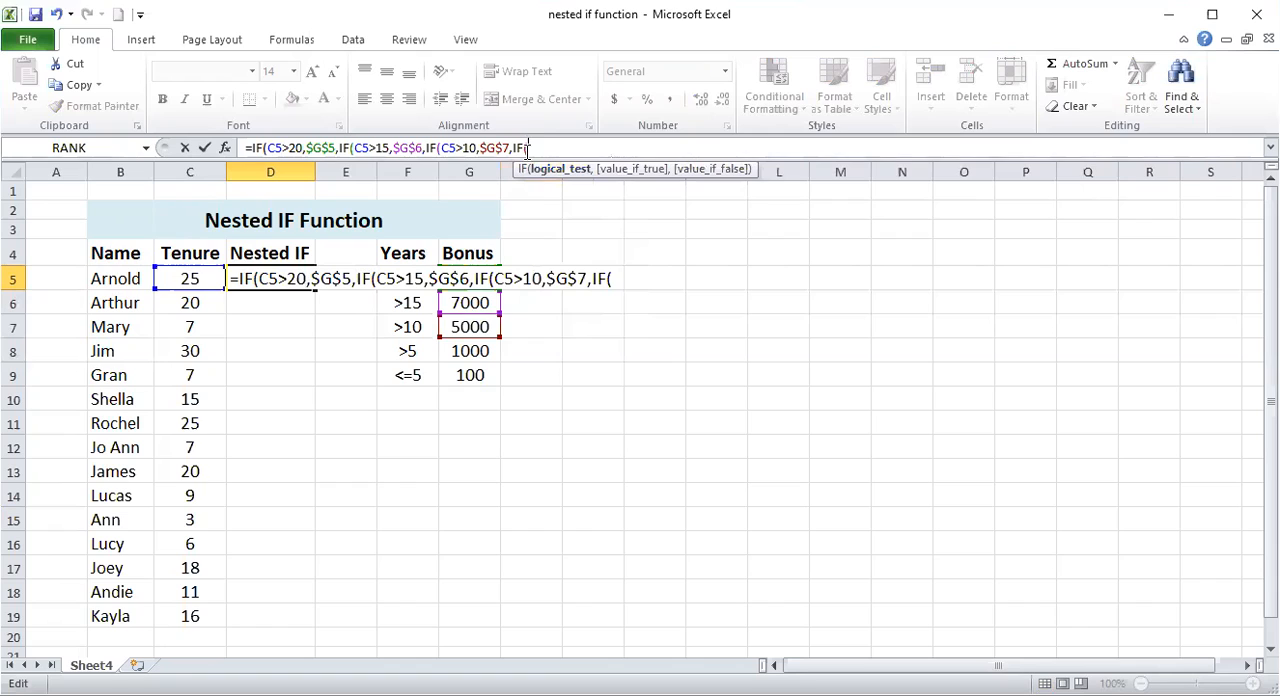
click(193, 278)
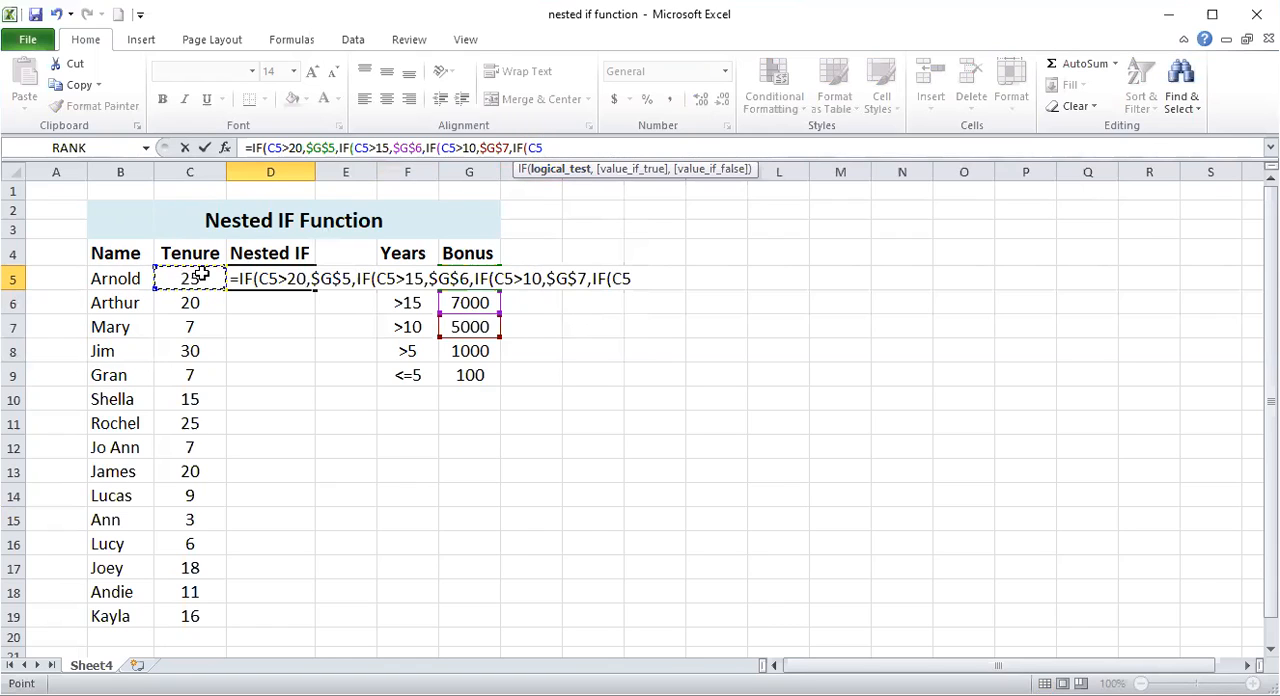
text(>5,)
click(458, 350)
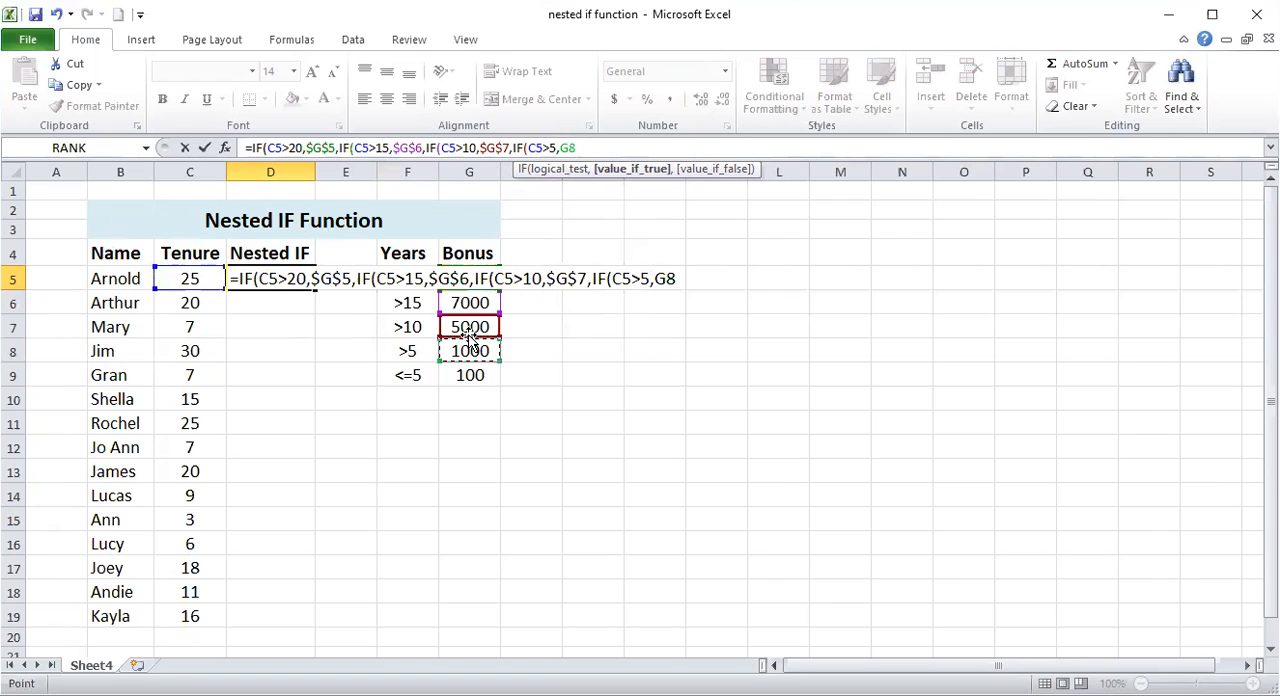
key(F4)
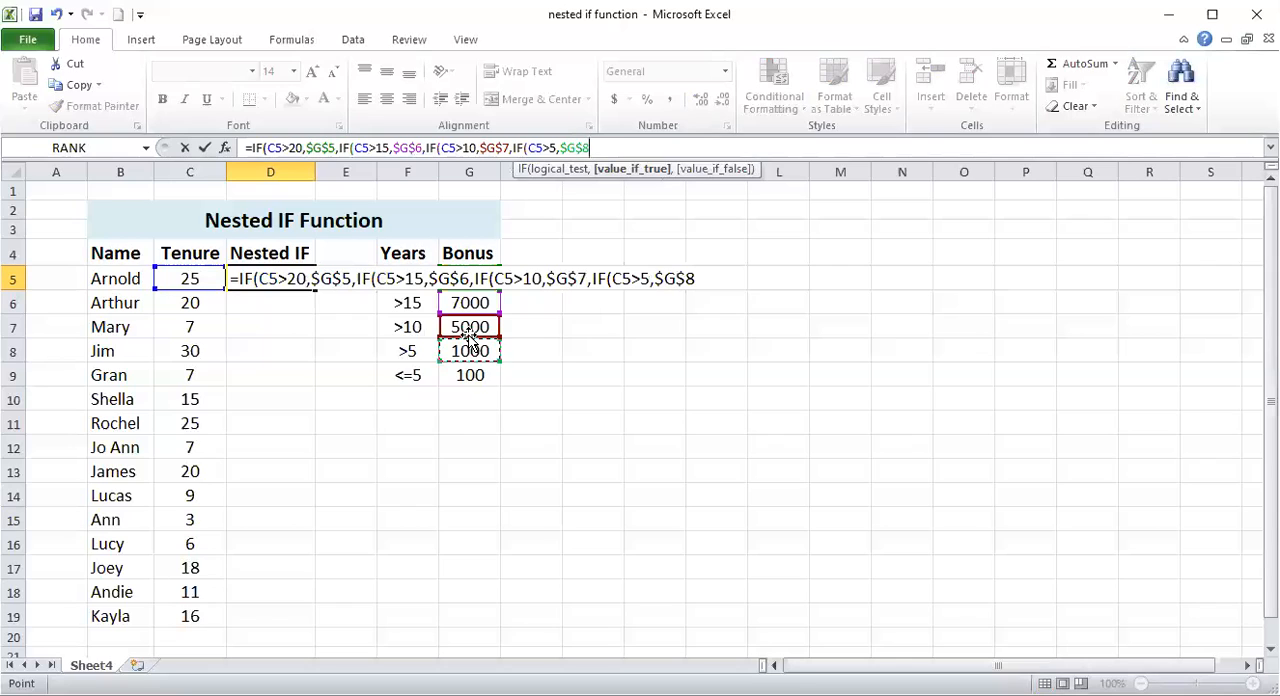
- Set $G$9 as the last IF's false value, close all four IF functions and enter the formula
text(,)
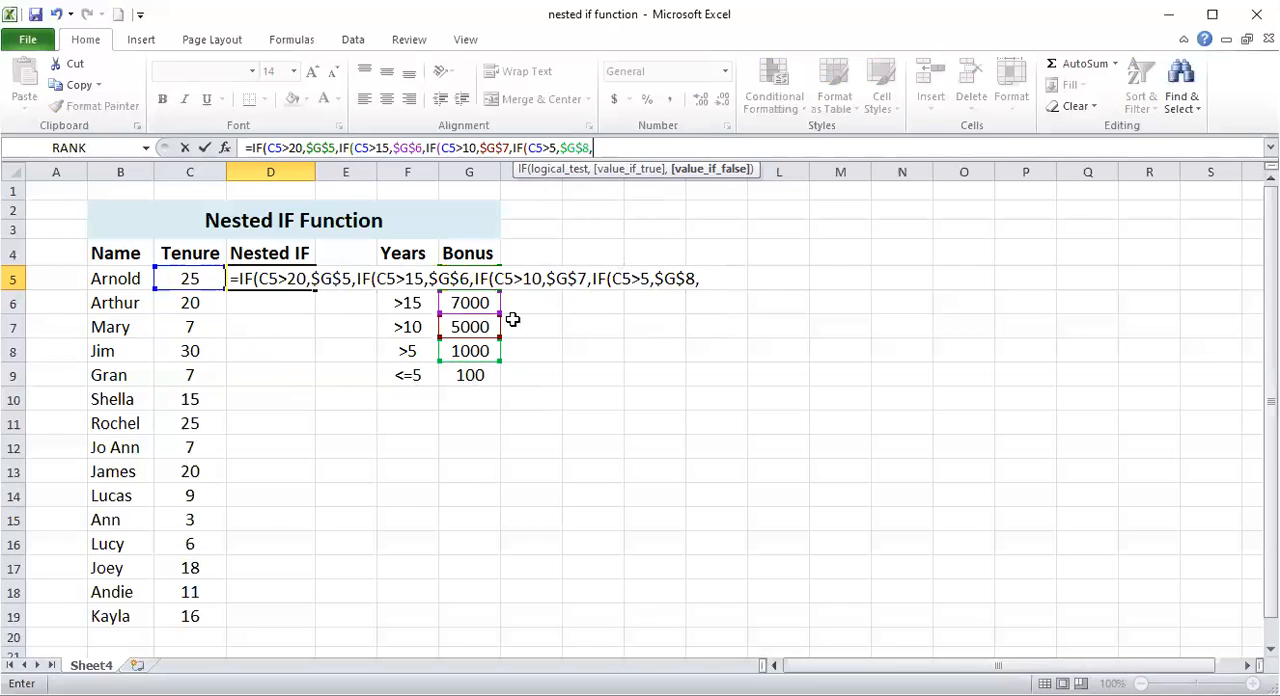
click(481, 379)
key(F4)
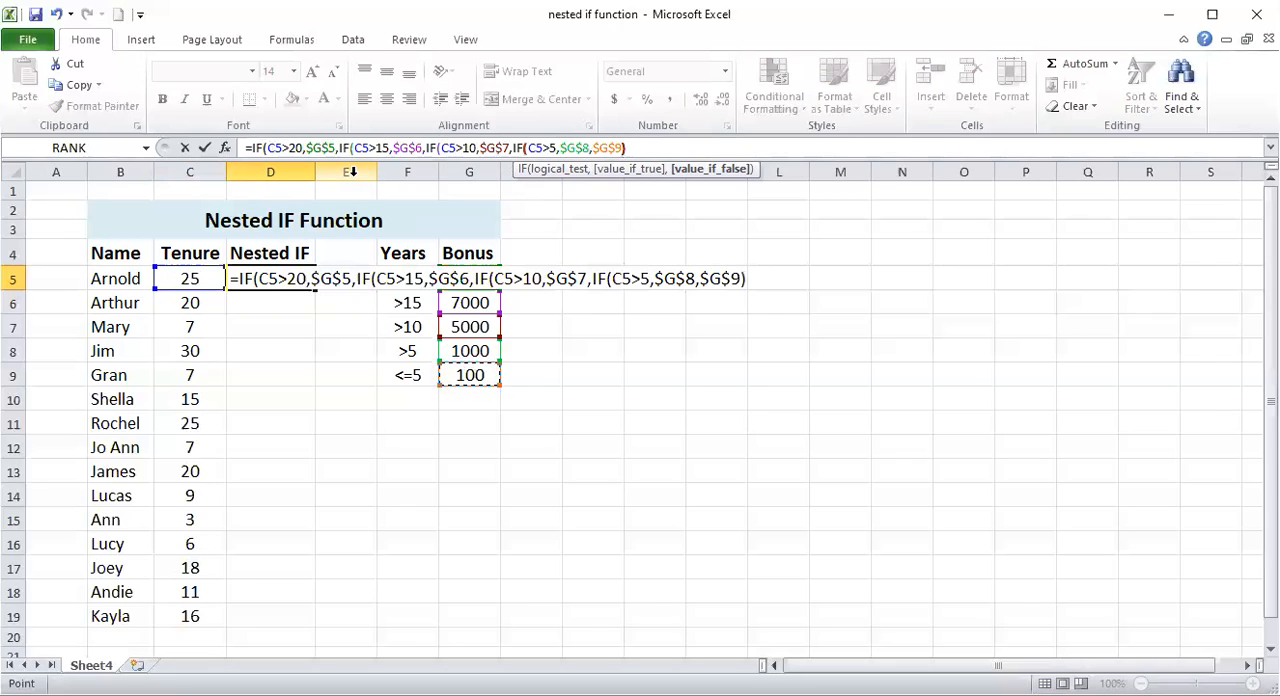
text())))
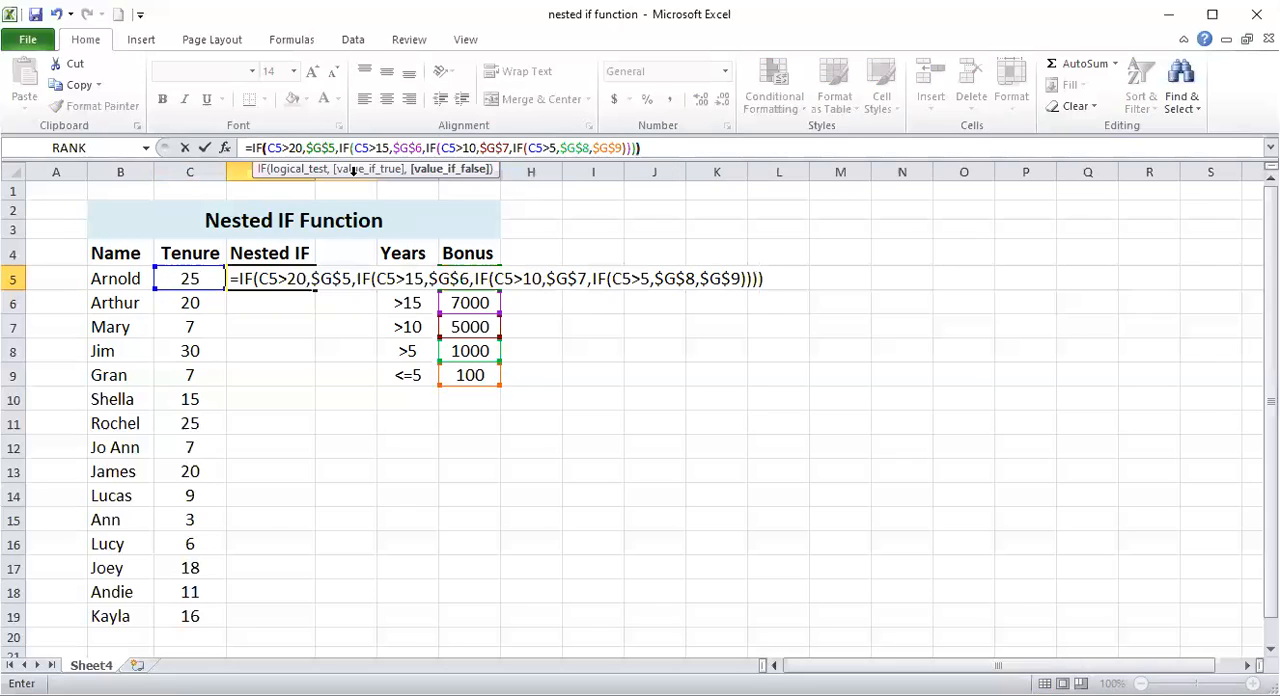
key(Return)
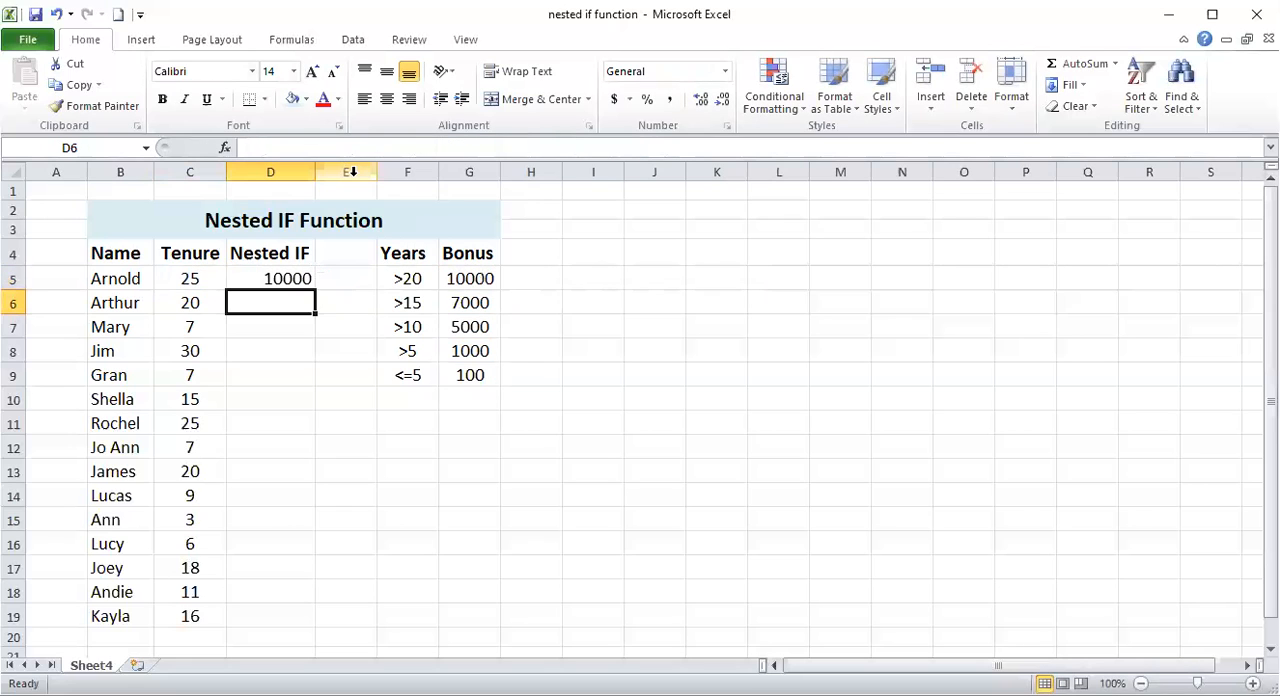
- Fill the nested IF formula from D5 down the column through D19
click(304, 279)
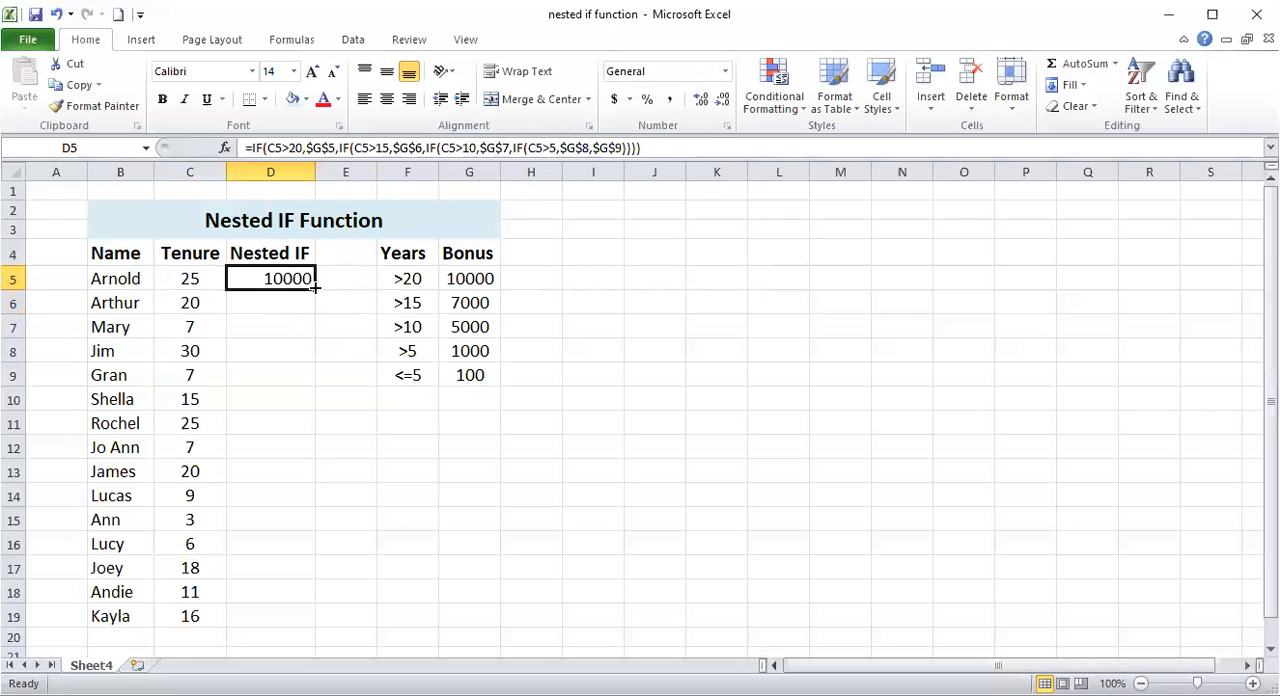
double_click(316, 289)
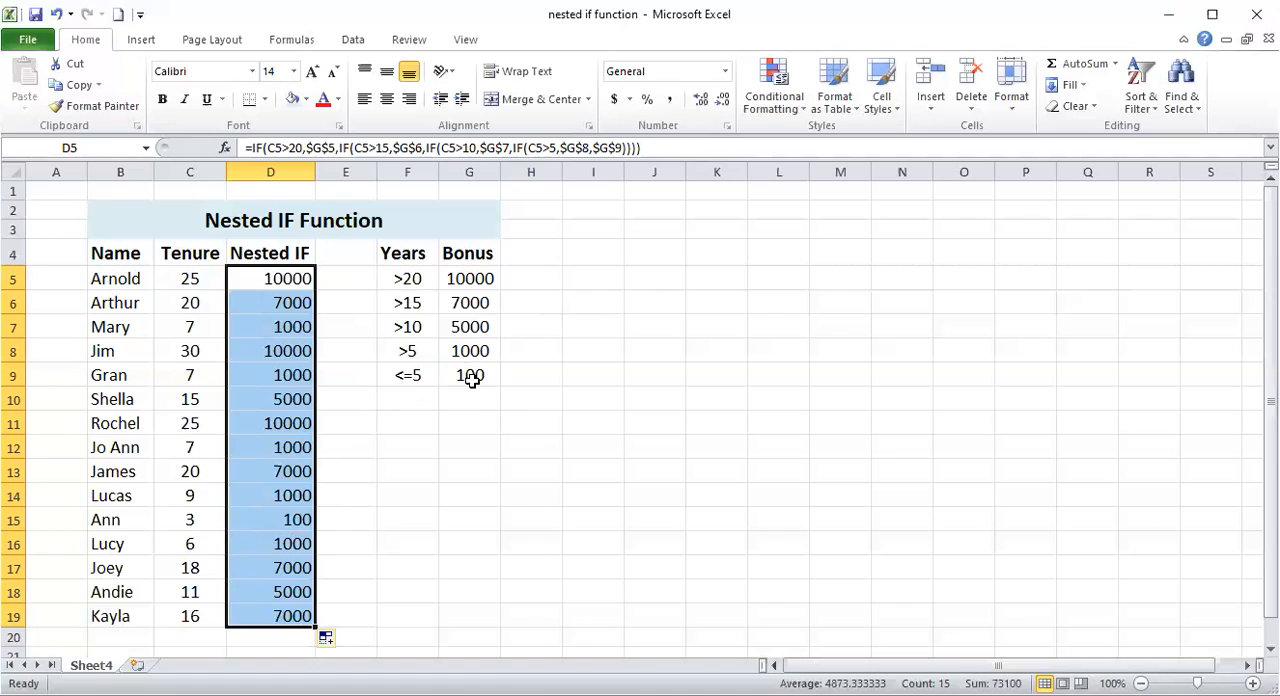
- Check the copied formulas and bonus results in several cells of the Nested IF column
click(303, 524)
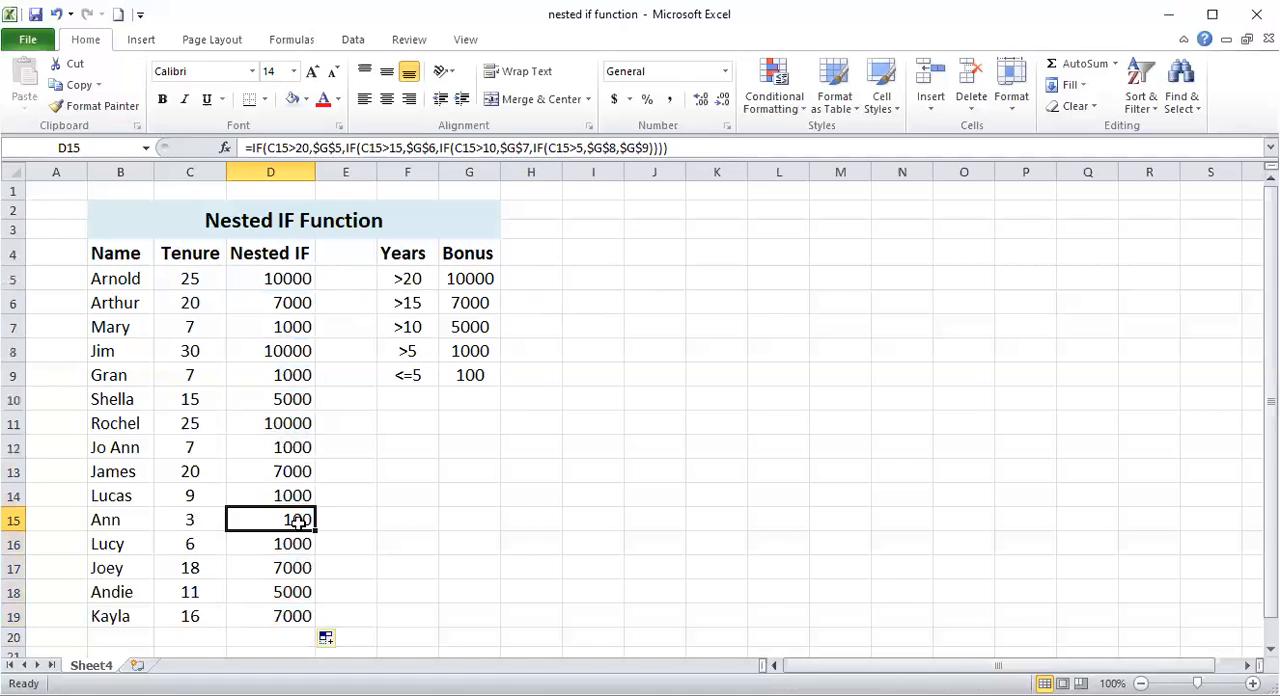
click(286, 495)
click(282, 448)
click(286, 408)
click(286, 350)
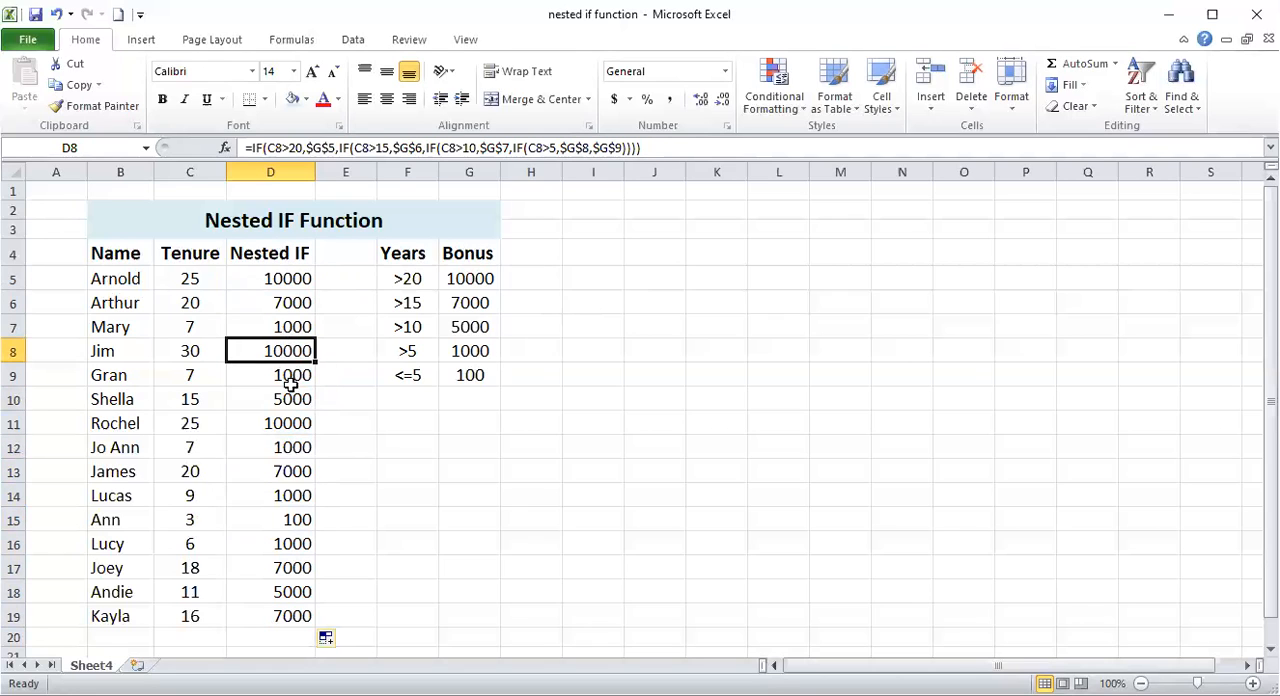
click(270, 298)
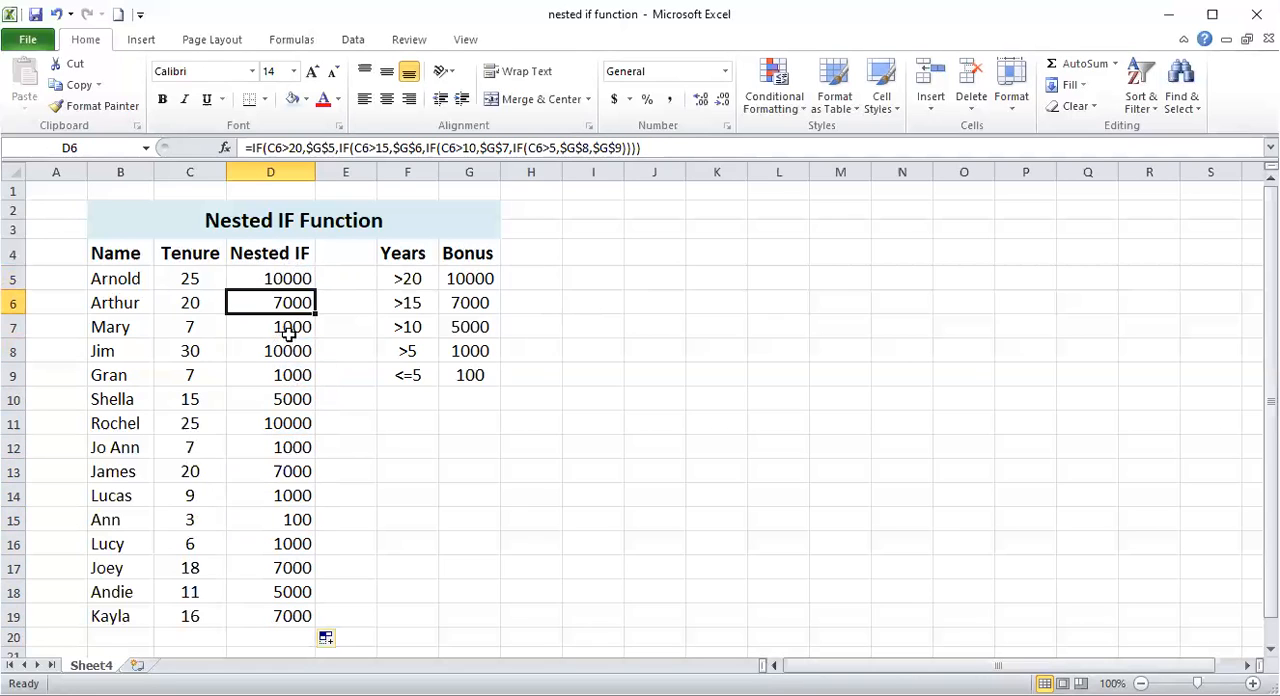